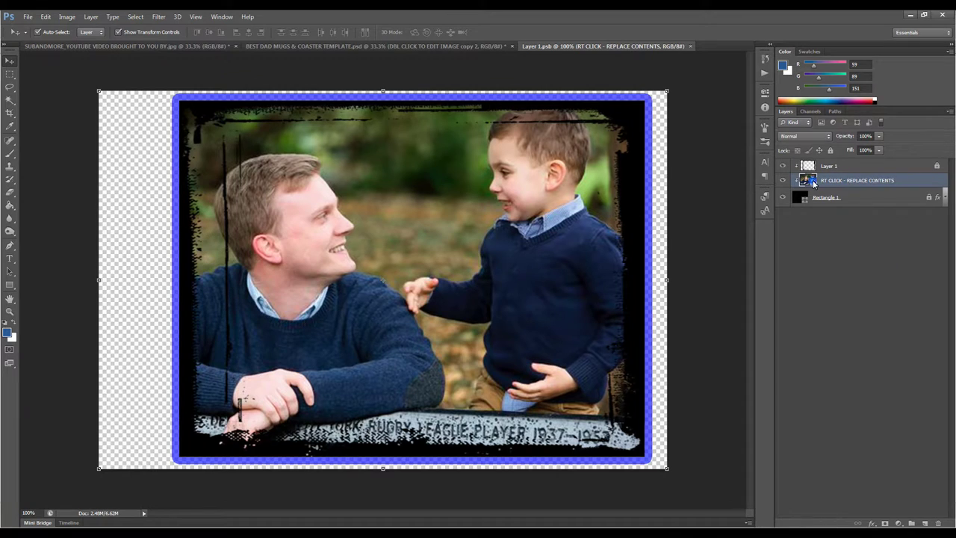
Replace the contents of the RT CLICK - REPLACE CONTENTS smart object with the toddler photo from the Desktop.
key("Escape")
right_click(836, 180)
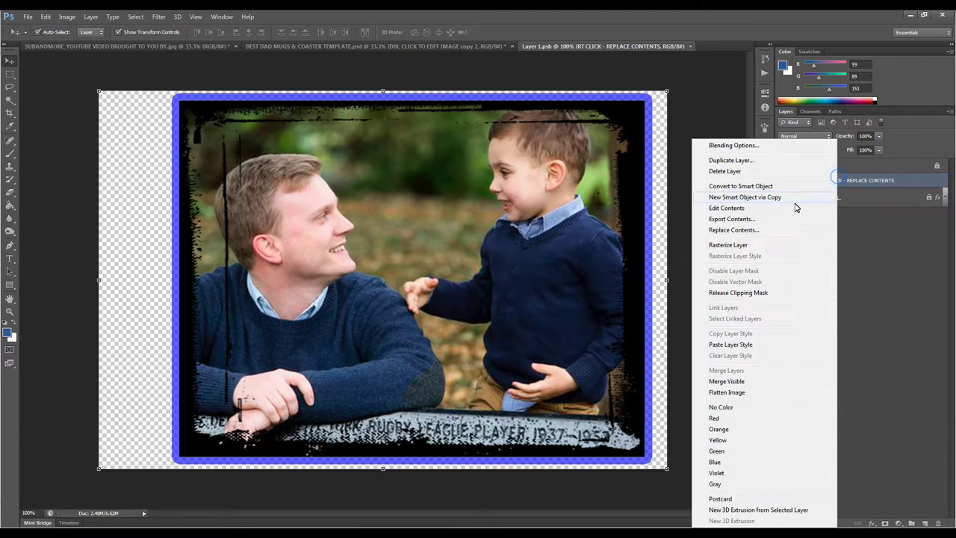
left_click(751, 236)
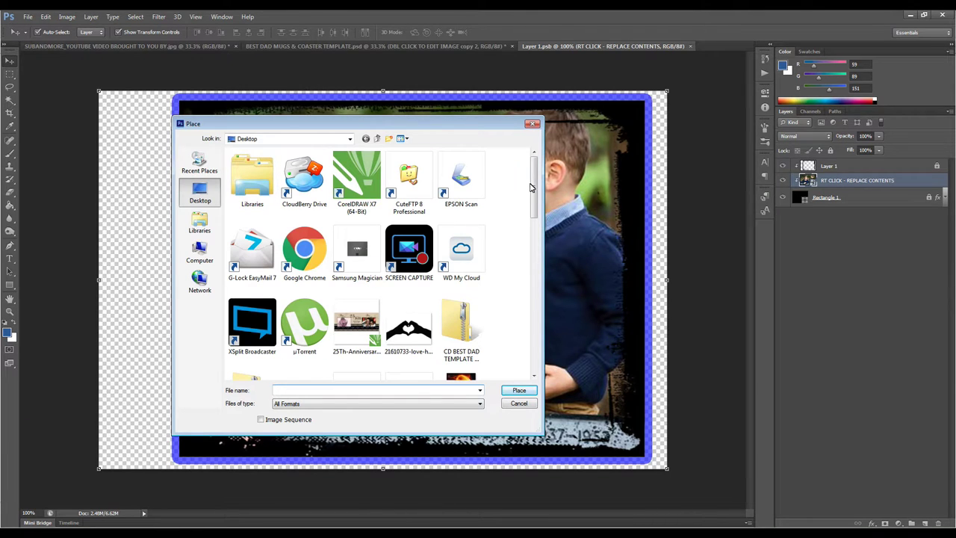
left_click_drag(543, 224, 546, 224)
scroll(536, 237, "down", 1)
scroll(536, 237, "down", 6)
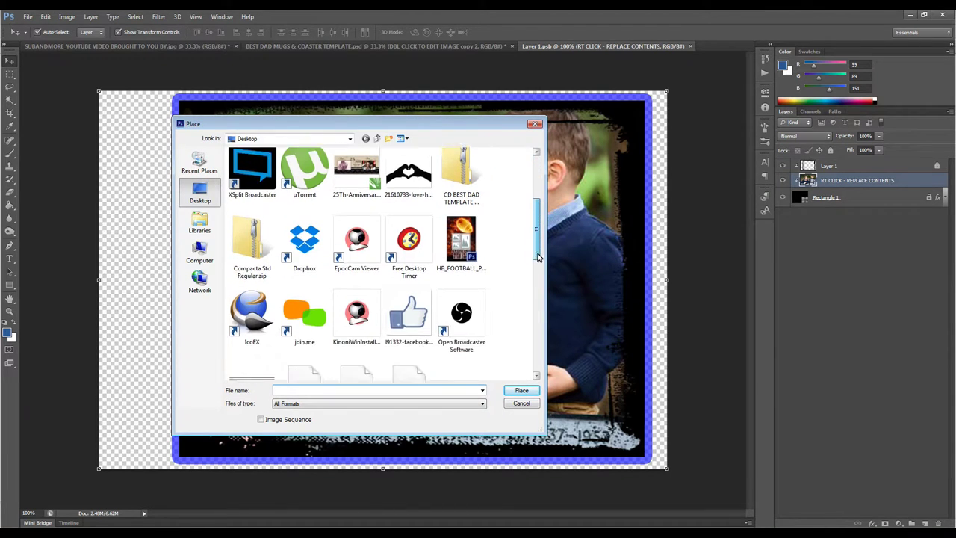
double_click(254, 193)
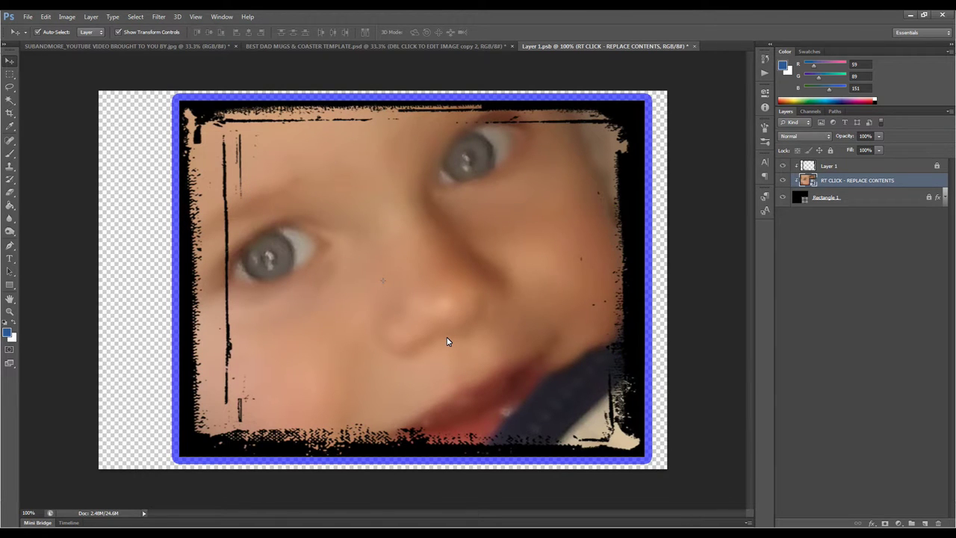
Scale the replaced photo down to about 16% so the child's face fits inside the grunge frame.
key("ctrl+minus")
key("ctrl+minus")
key("ctrl+minus")
key("ctrl+minus")
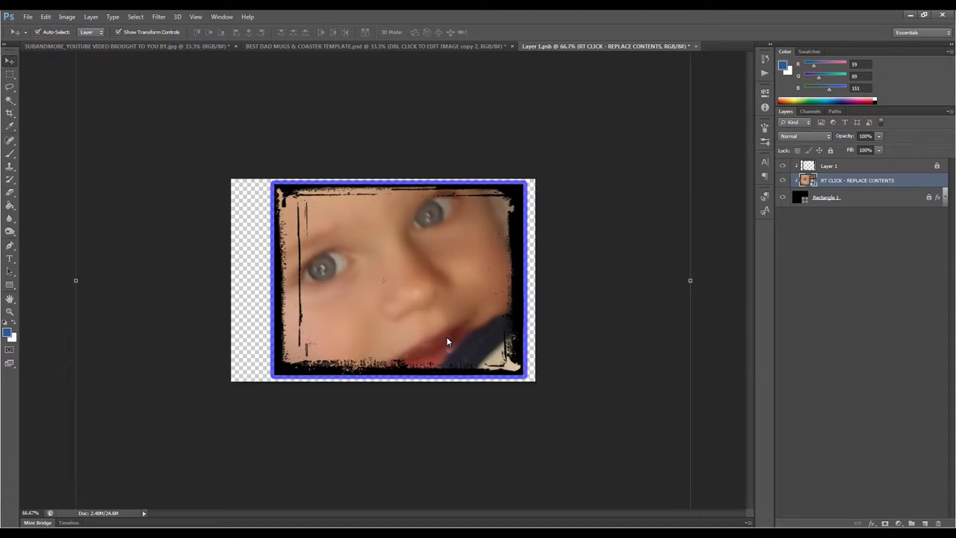
key("ctrl+minus")
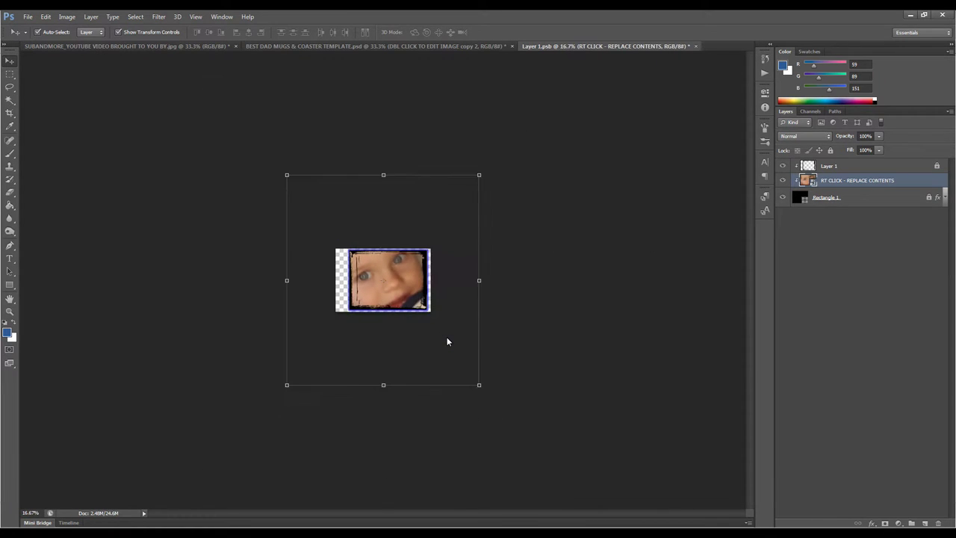
left_click_drag(479, 385, 419, 320)
left_click_drag(288, 176, 388, 264)
Enlarge the photo to about 17.9% so it fills the frame, adjust its position and apply the transformation.
key("ctrl+plus")
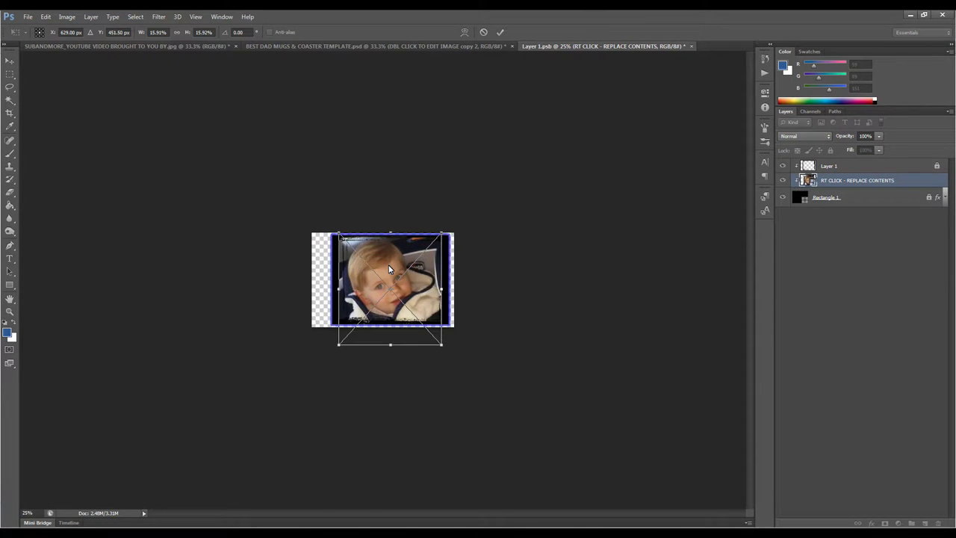
key("ctrl+plus")
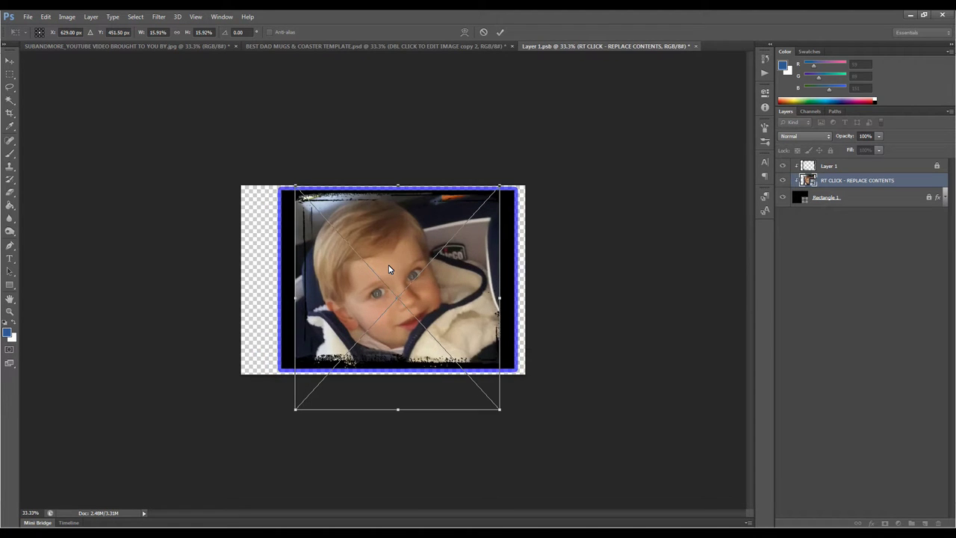
left_click_drag(501, 409, 518, 416)
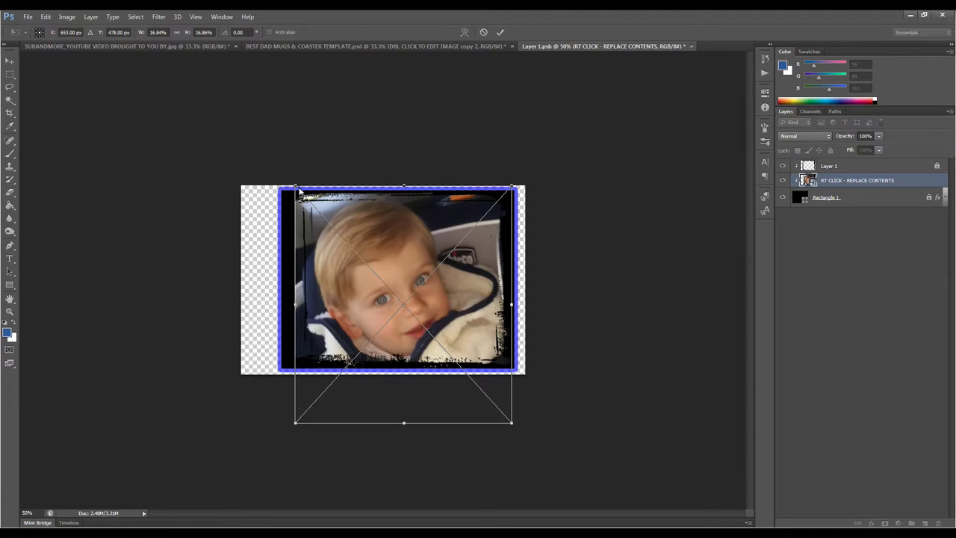
left_click_drag(299, 191, 281, 171)
mouse_move(408, 283)
left_mouse_down()
mouse_move(398, 284)
mouse_move(410, 290)
left_mouse_up()
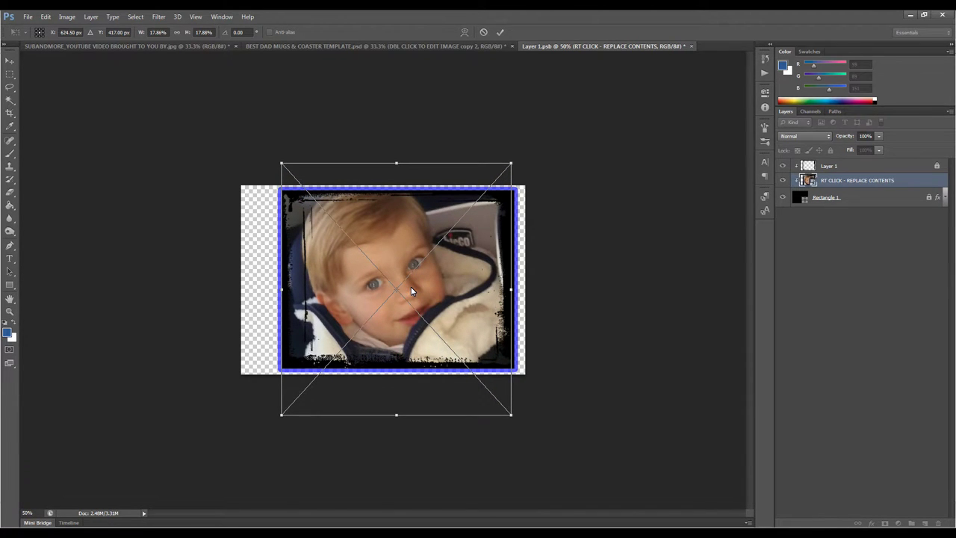
key("Return")
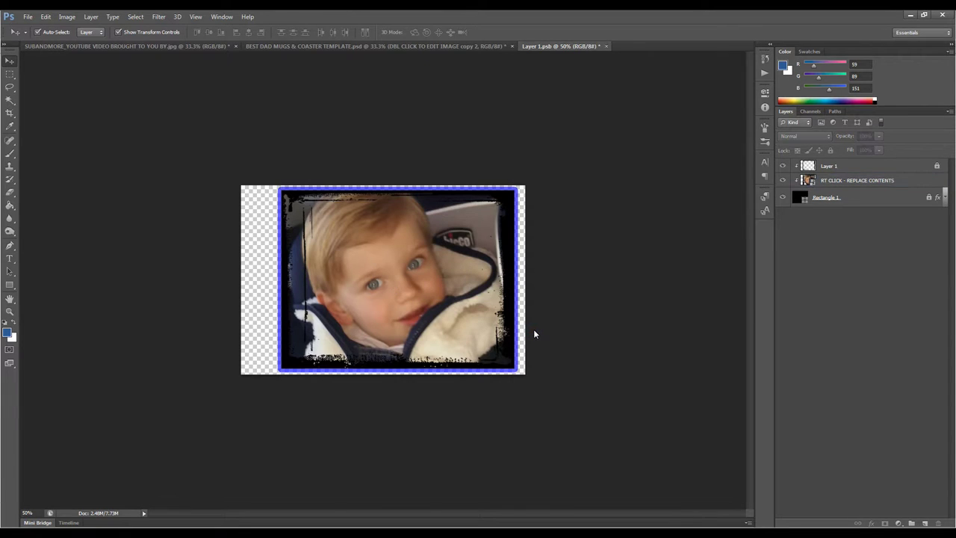
Close the Layer 1.psb smart object document and save its changes into the mug template.
left_click(606, 46)
left_click(443, 209)
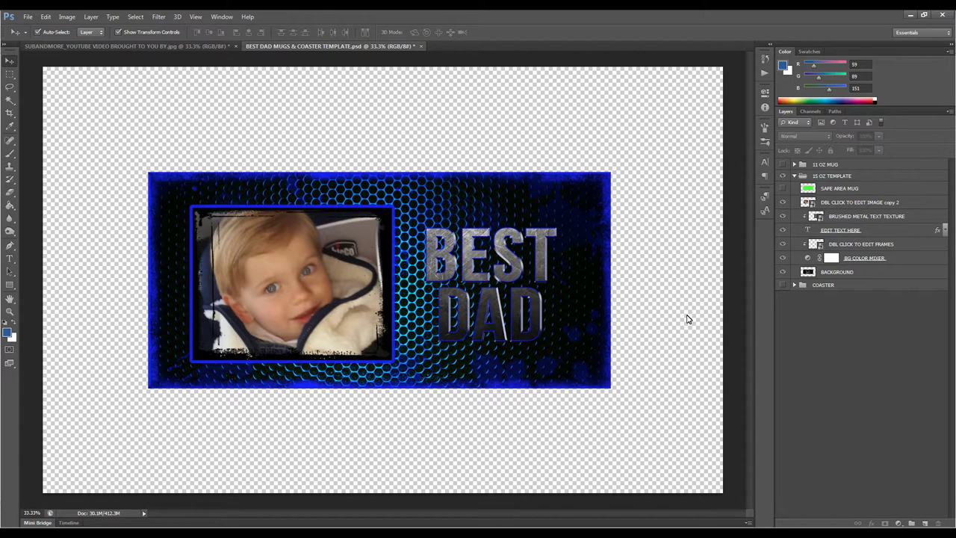
key("ctrl+minus")
key("ctrl+minus")
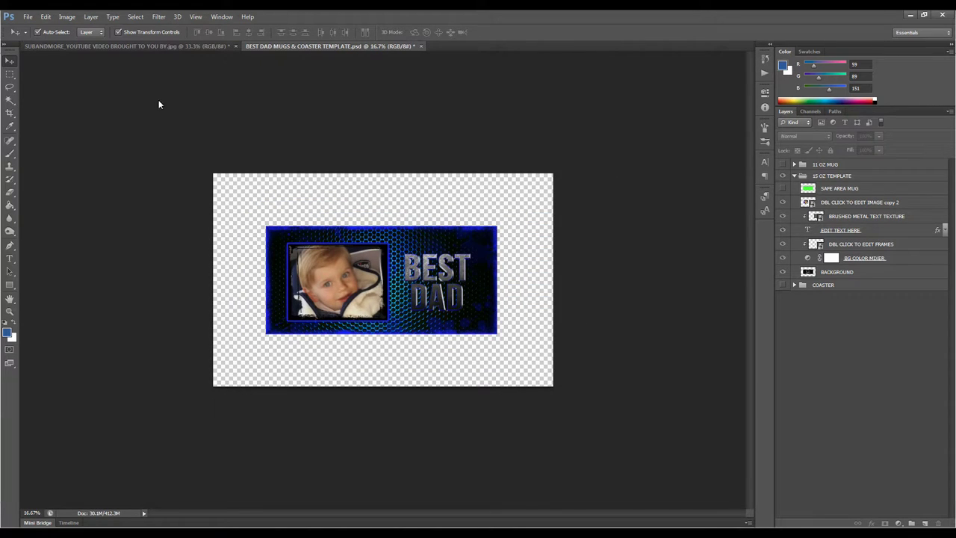
Open the print settings for the mug template and choose the EPSON WF-7110 Series printer.
left_click(28, 16)
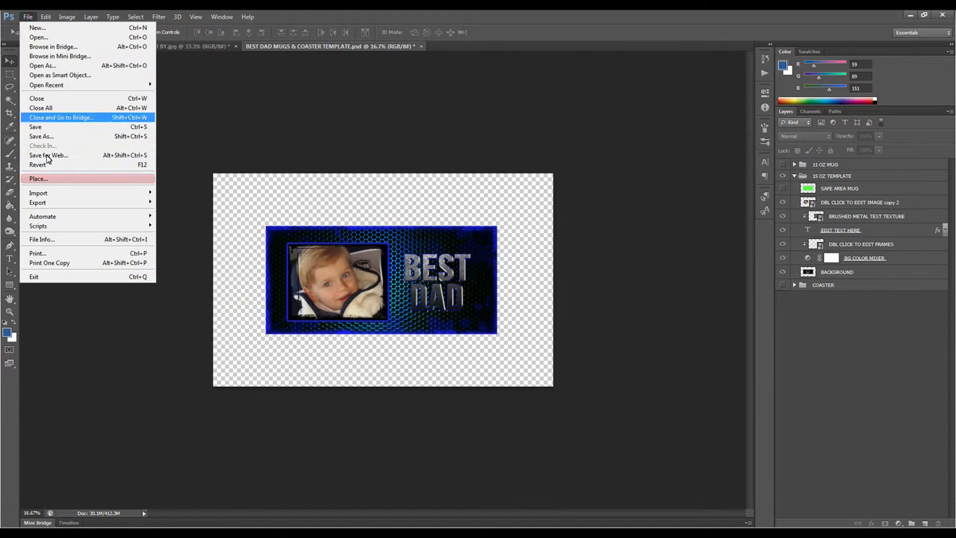
left_click(65, 254)
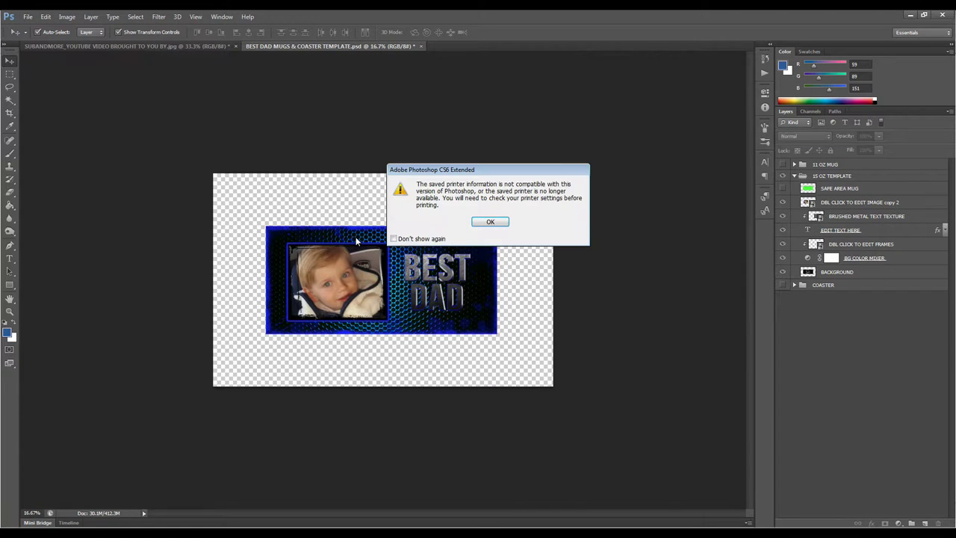
left_click(487, 222)
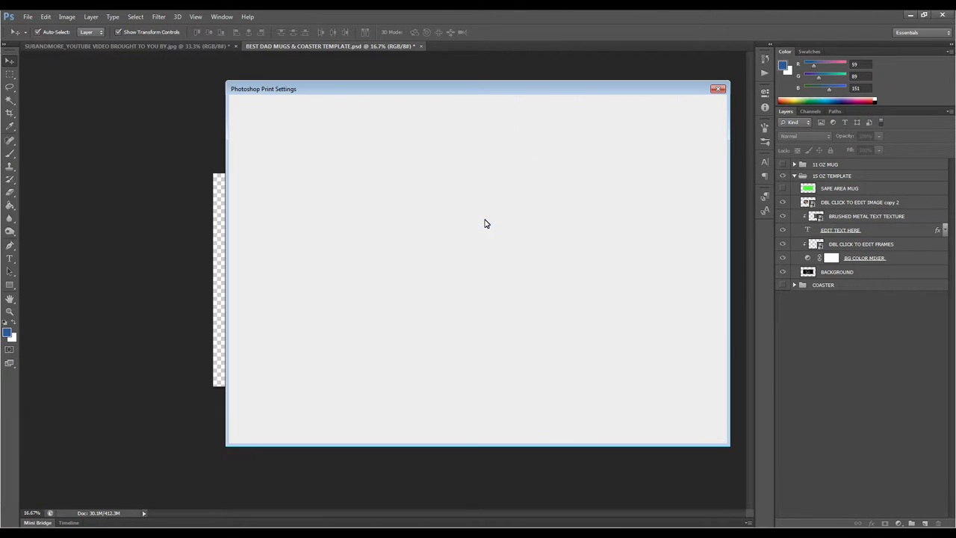
left_click(627, 116)
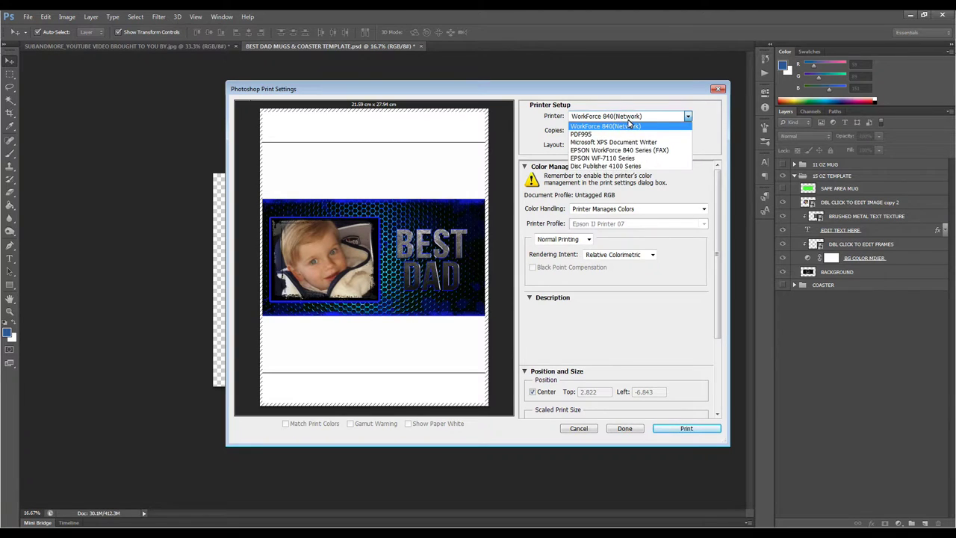
left_click(633, 158)
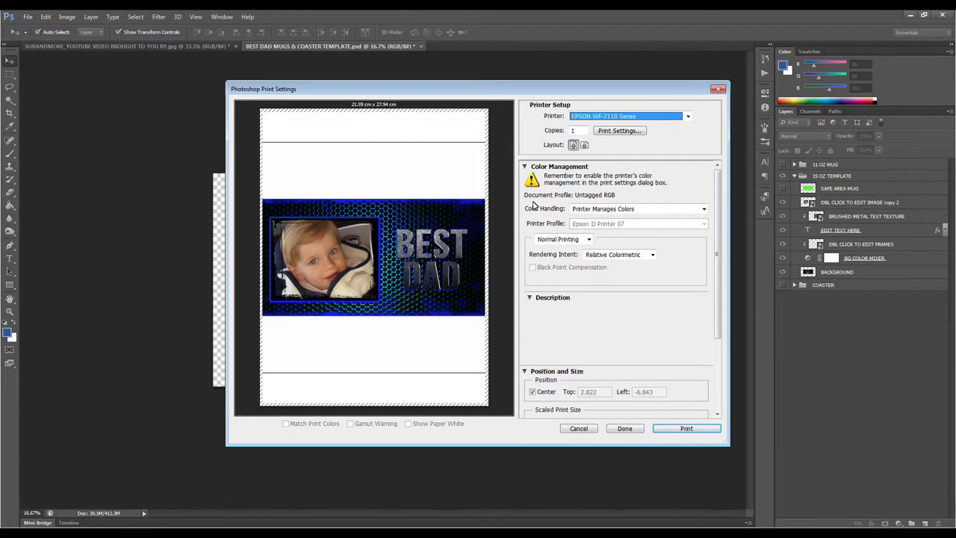
Try landscape and portrait print layouts, then turn off centering and set the top position to 0 in portrait.
left_click(585, 146)
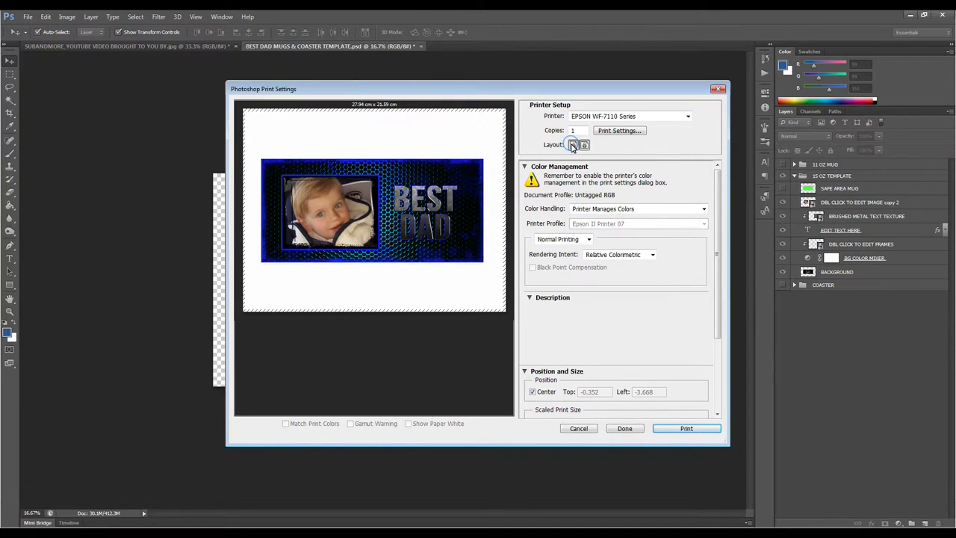
left_click(573, 146)
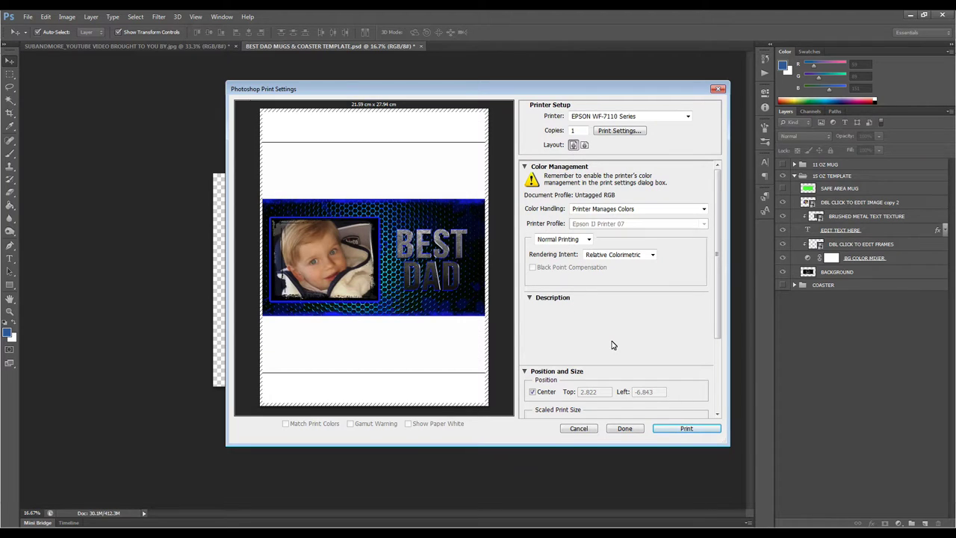
left_click(532, 391)
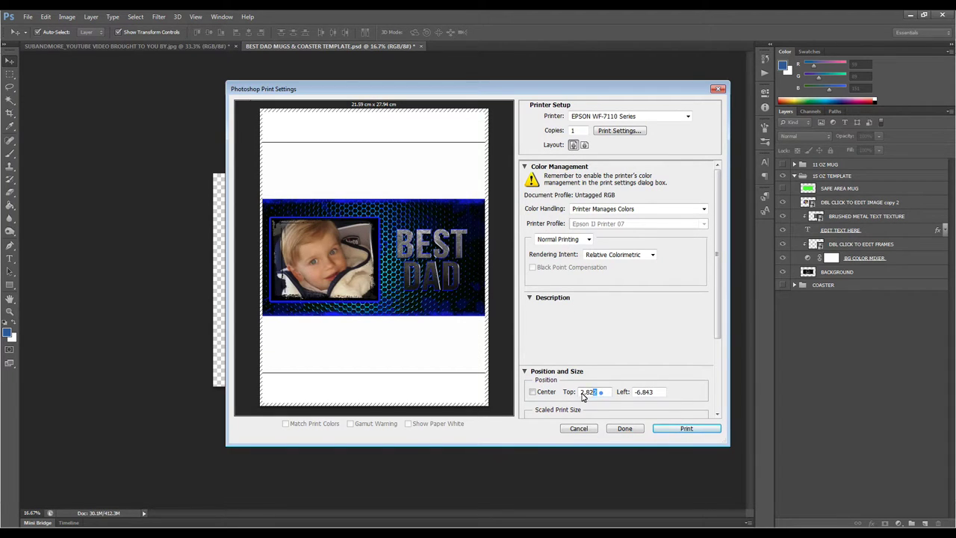
type("0")
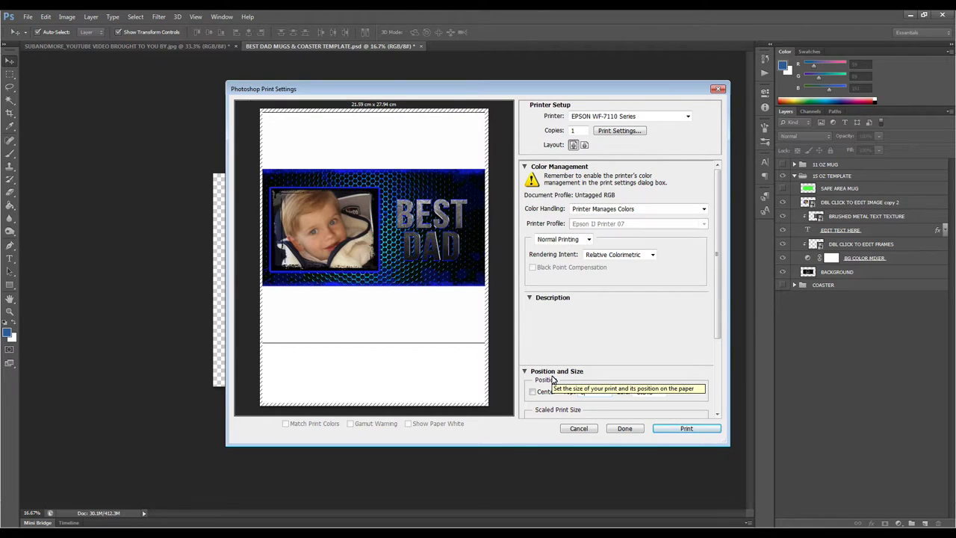
Set the print layout to landscape, turn off centering, set the top position to 0 and keep the settings without printing.
left_click(585, 145)
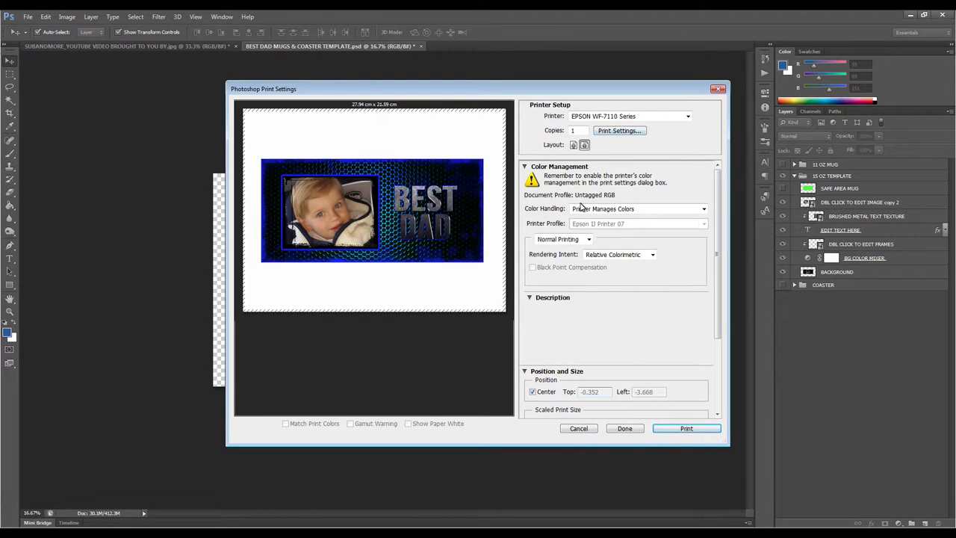
left_click(532, 392)
double_click(594, 391)
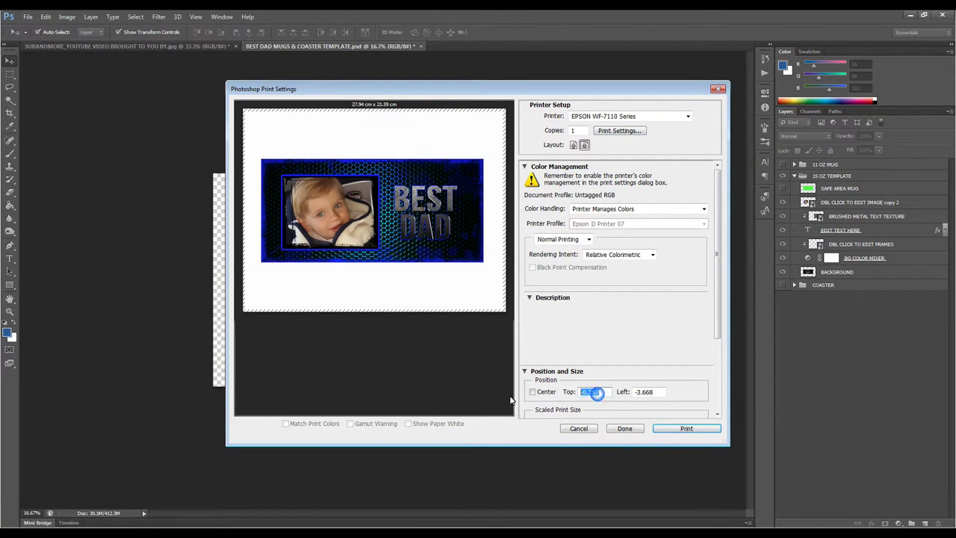
type("0")
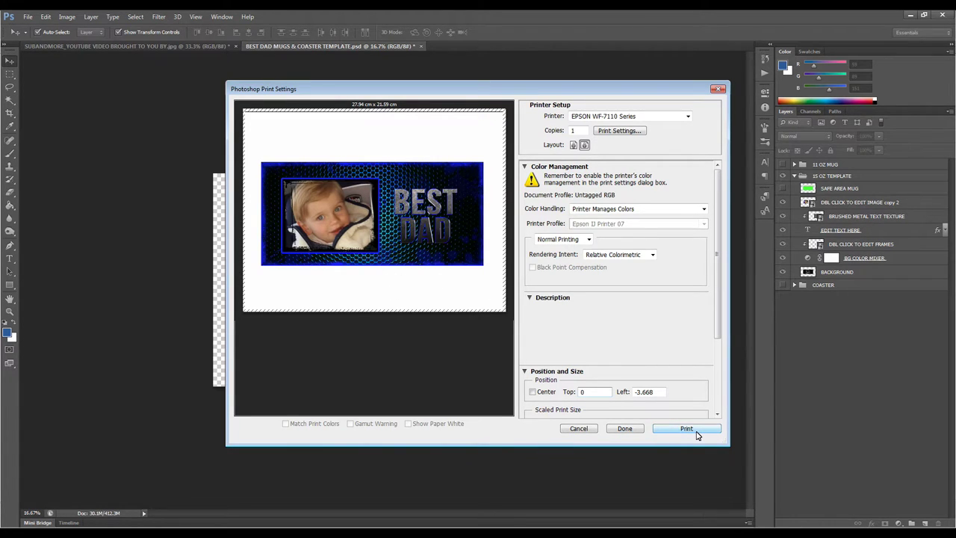
left_click(618, 430)
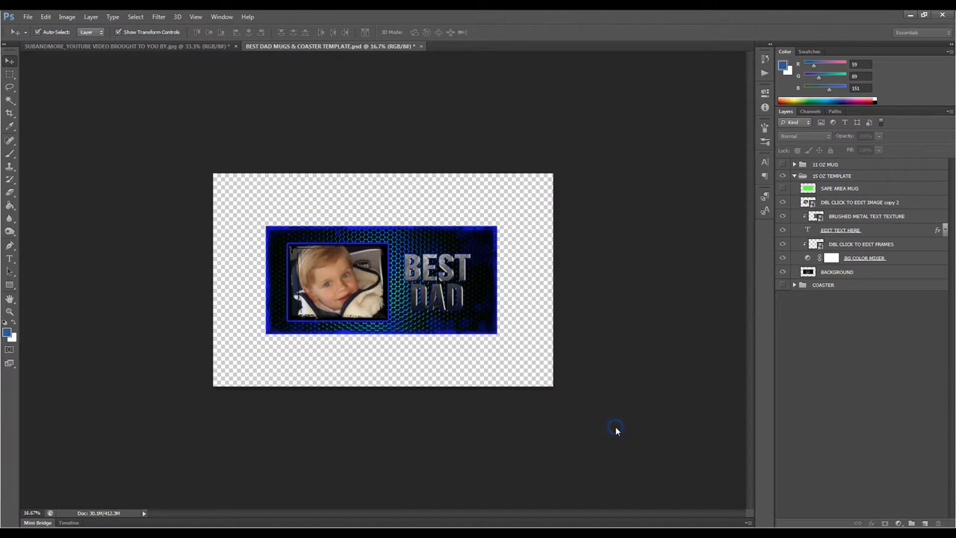
Collapse the 15 OZ TEMPLATE group, select it and nudge the whole design slightly upward.
left_click(795, 176)
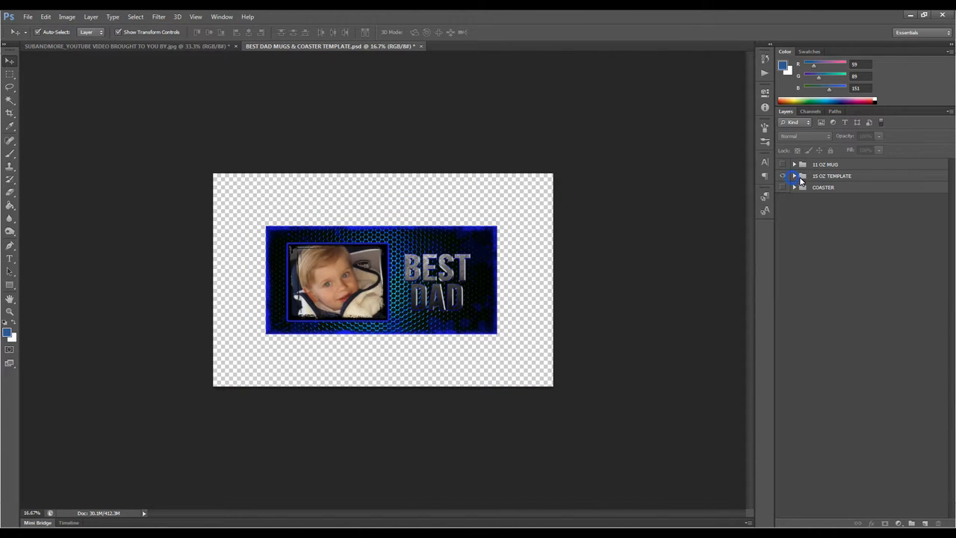
left_click(834, 178)
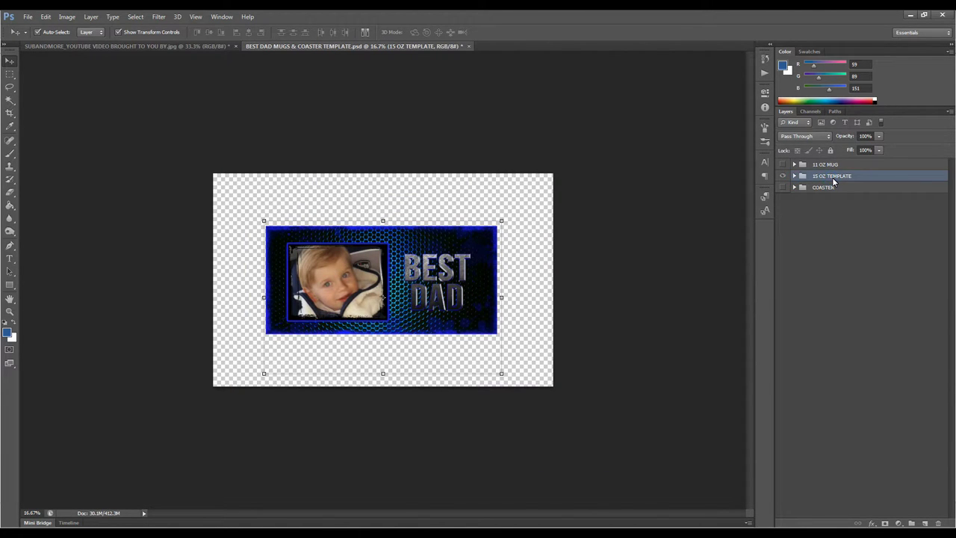
key("shift+Up")
key("shift+Up")
key("shift+Up")
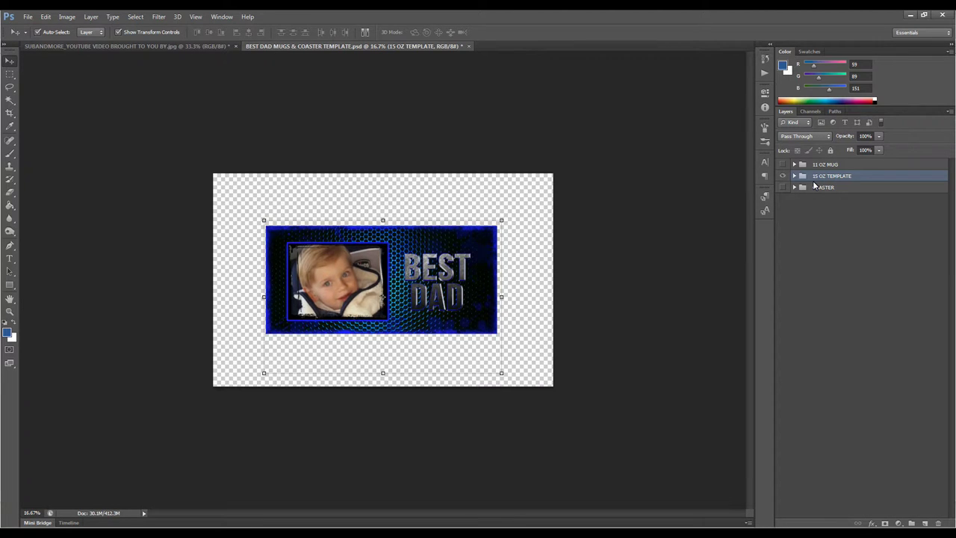
key("shift+Up")
key("shift+Up")
key("shift+Up")
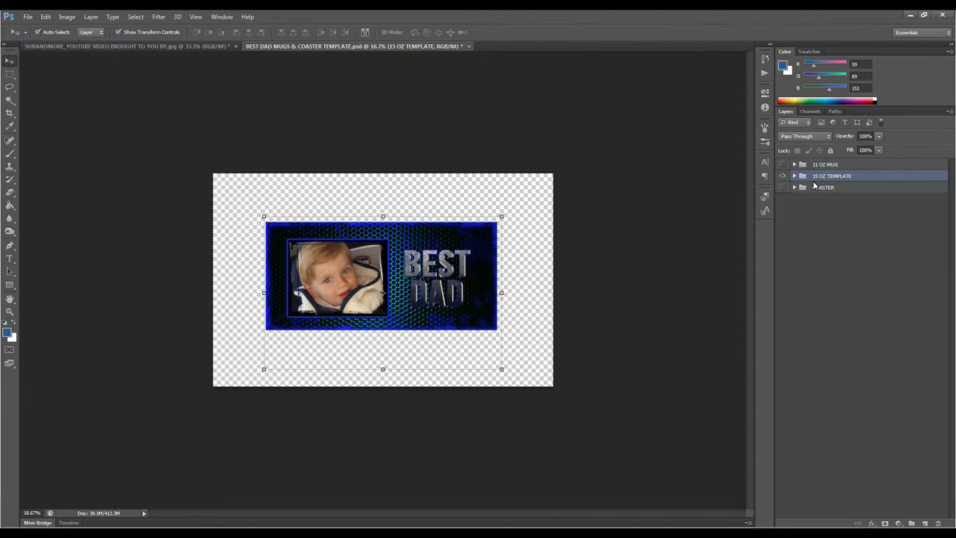
key("shift+Up")
Set auto-select to Group, move the 15 oz design up to just below the canvas's upper edge and deselect it.
left_click(90, 32)
left_click(85, 39)
left_click_drag(410, 241, 409, 209)
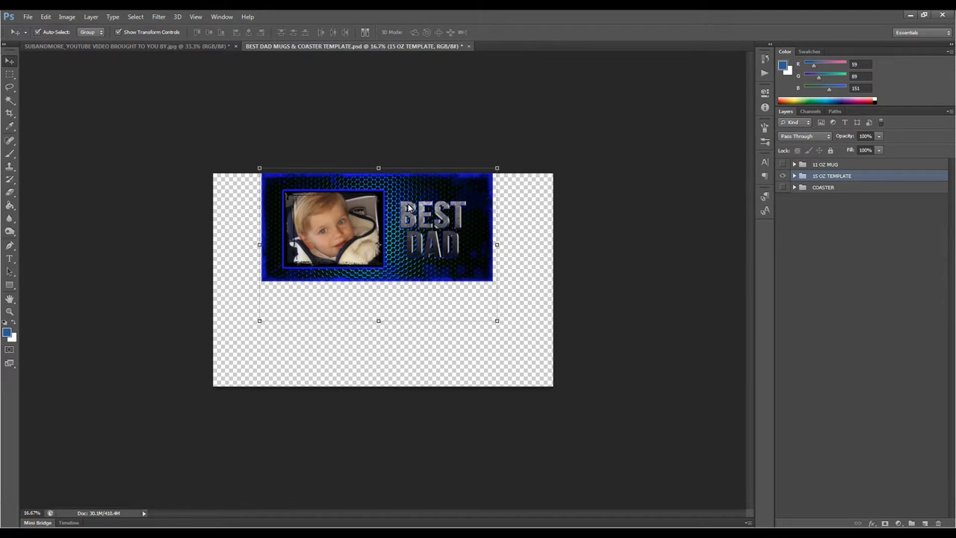
key("shift+Down")
key("shift+Down")
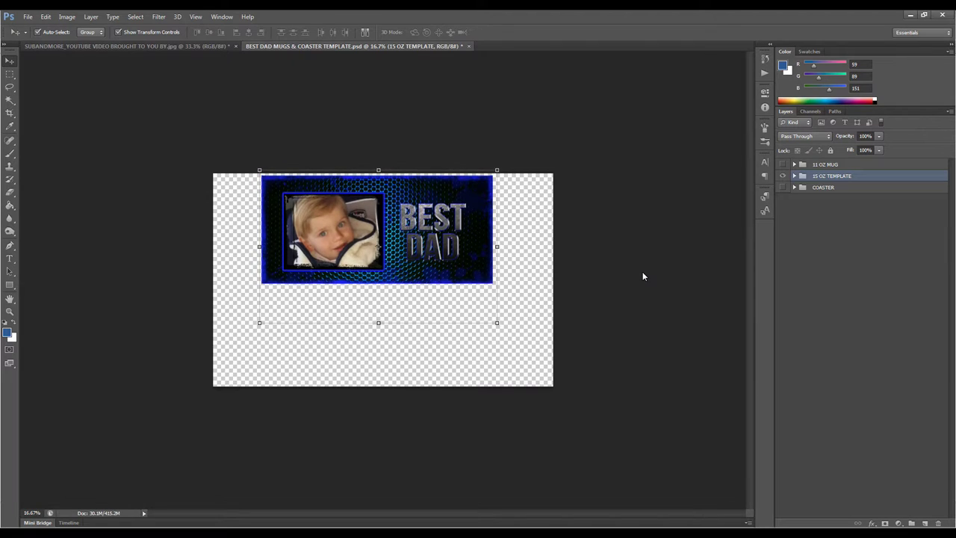
left_click(642, 272)
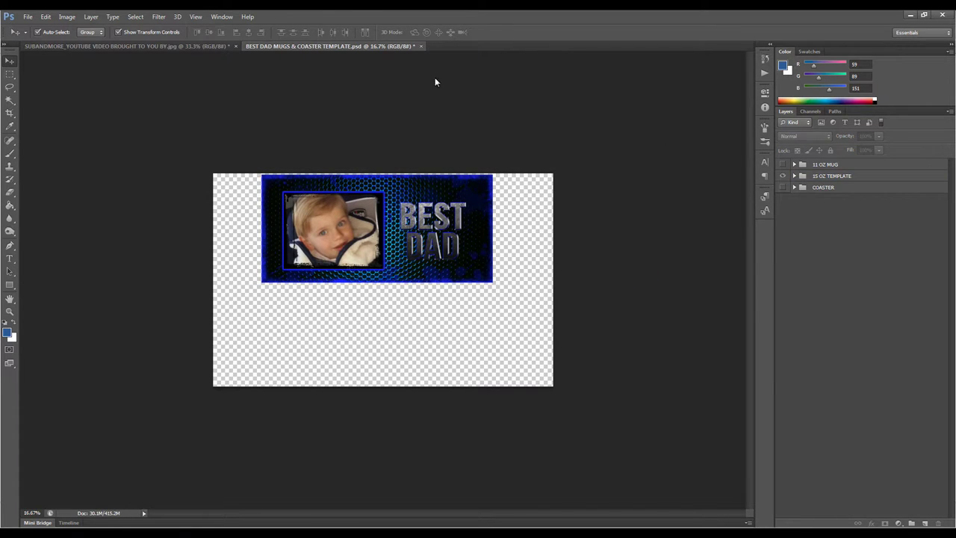
Reopen the print settings and reset the print position by turning centering on and off again.
left_click(27, 16)
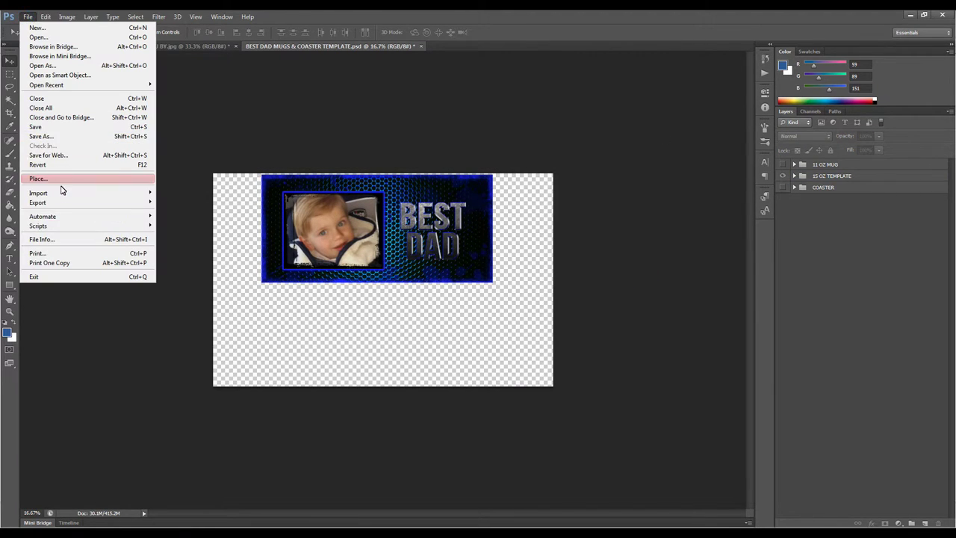
left_click(55, 254)
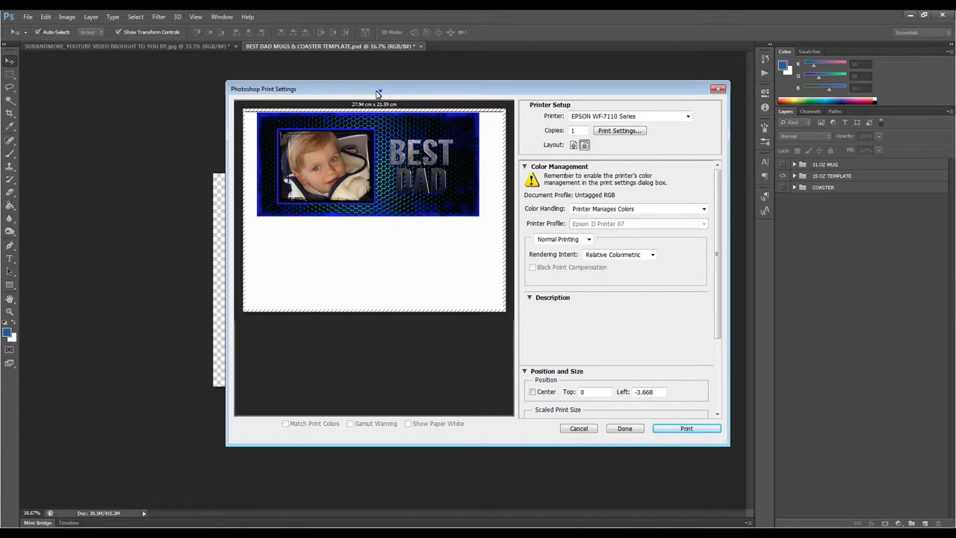
left_click_drag(379, 94, 322, 99)
left_click(475, 398)
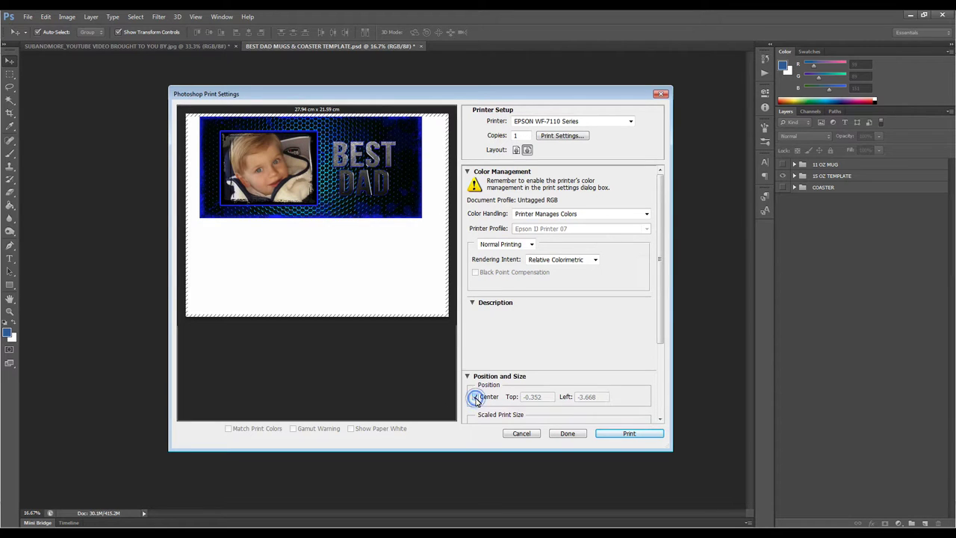
left_click(476, 397)
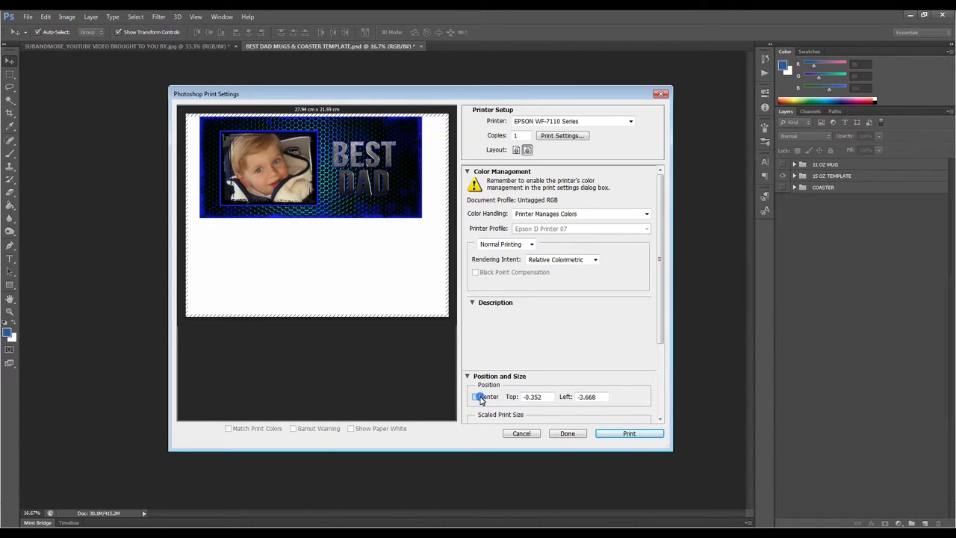